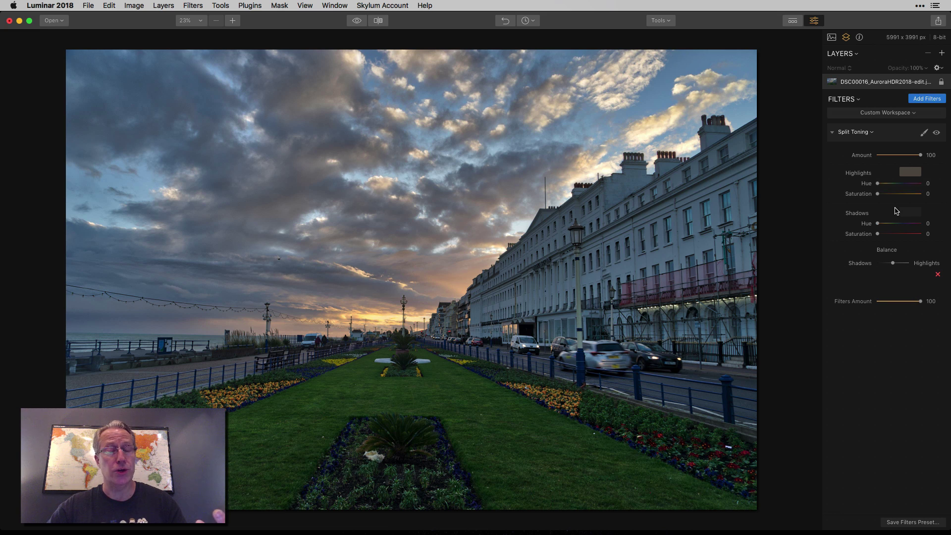
# Step: Warm the sky by setting Split Toning Highlights Hue to 26 and Saturation to 63
pyautogui.moveTo(877, 187); pyautogui.dragTo(900, 187)
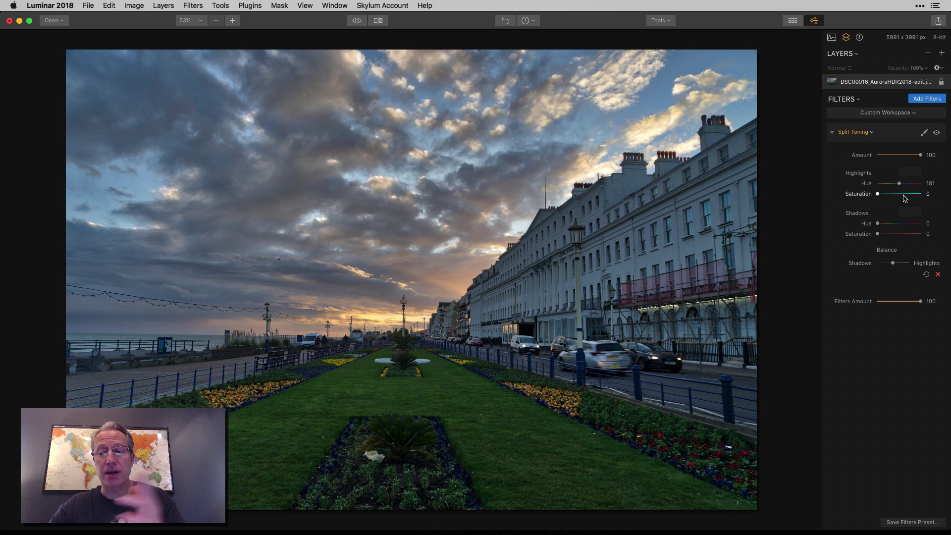
pyautogui.moveTo(901, 186)
pyautogui.mouseDown()
pyautogui.moveTo(918, 186)
pyautogui.moveTo(884, 189)
pyautogui.mouseUp()
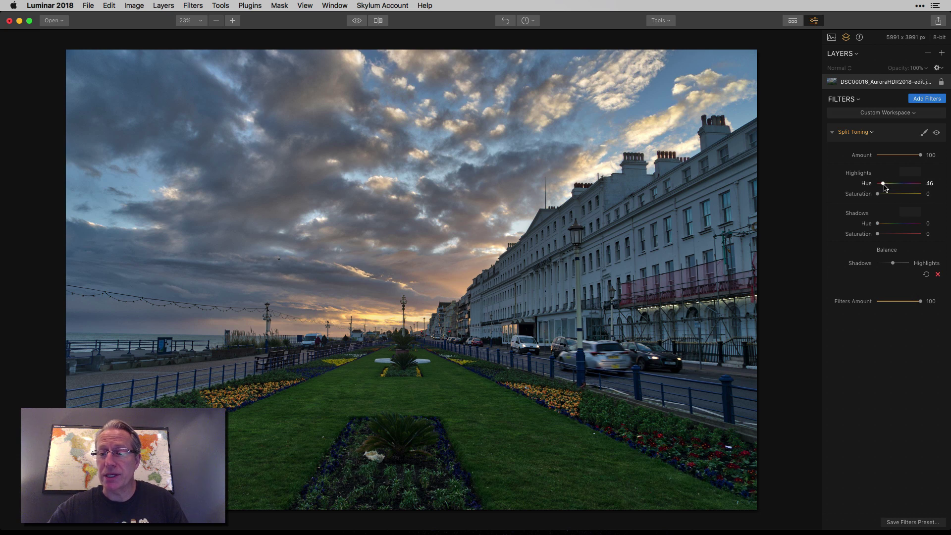
pyautogui.moveTo(884, 185); pyautogui.dragTo(881, 184)
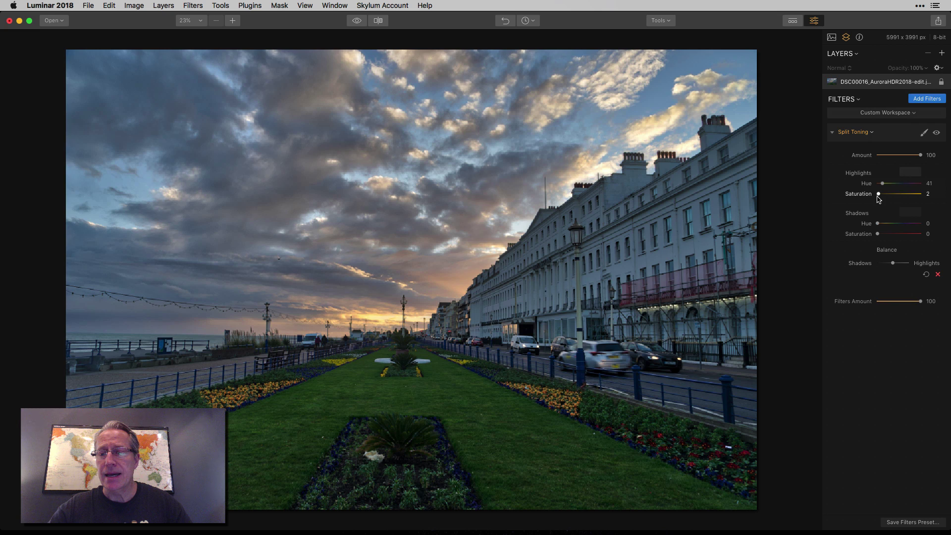
pyautogui.moveTo(879, 194); pyautogui.dragTo(900, 197)
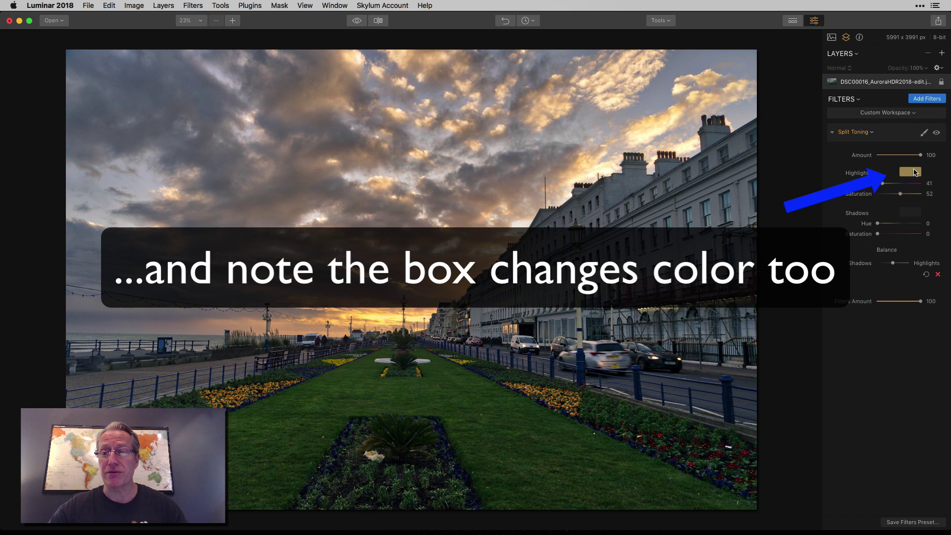
pyautogui.moveTo(884, 186); pyautogui.dragTo(882, 187)
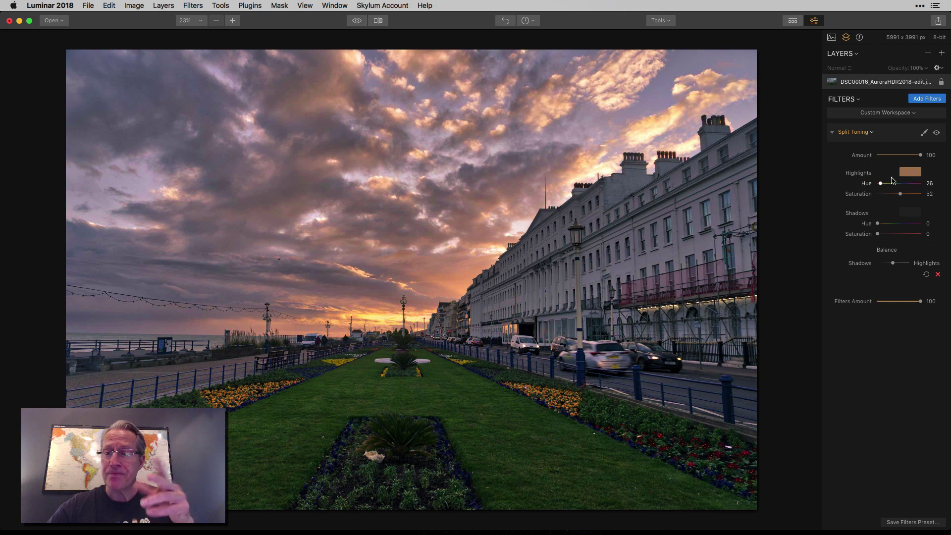
pyautogui.moveTo(899, 194); pyautogui.dragTo(906, 197)
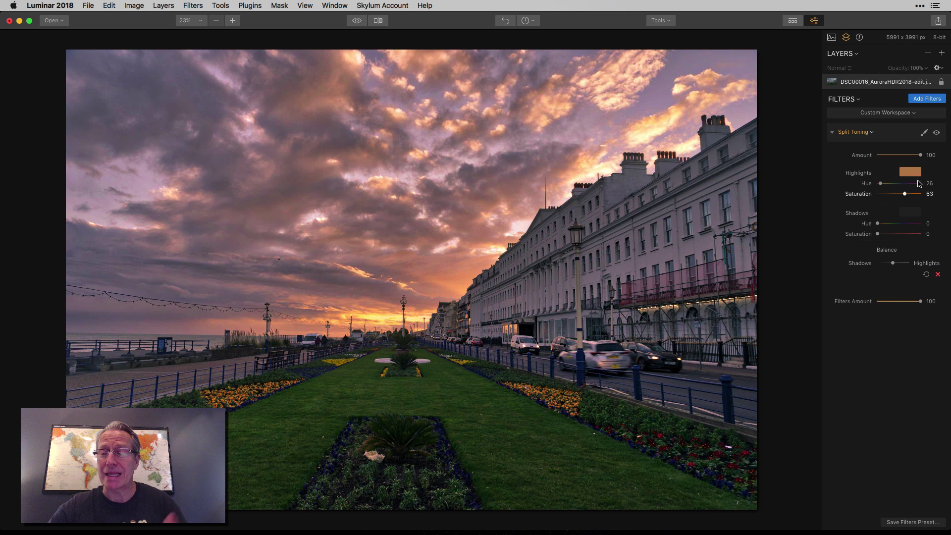
# Step: Tint the shadows blue with Shadows Hue 213 and Saturation 30, comparing with Split Toning hidden
pyautogui.click(936, 134)
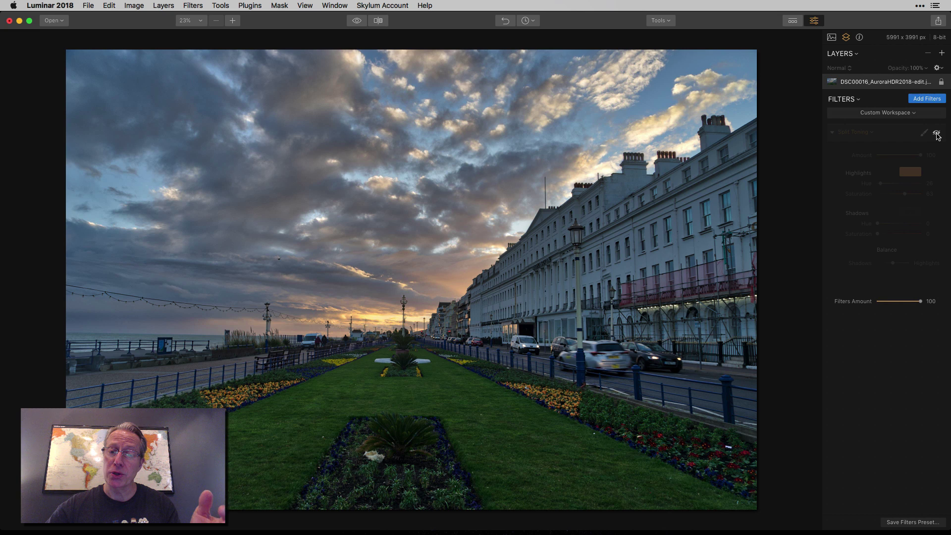
pyautogui.click(937, 134)
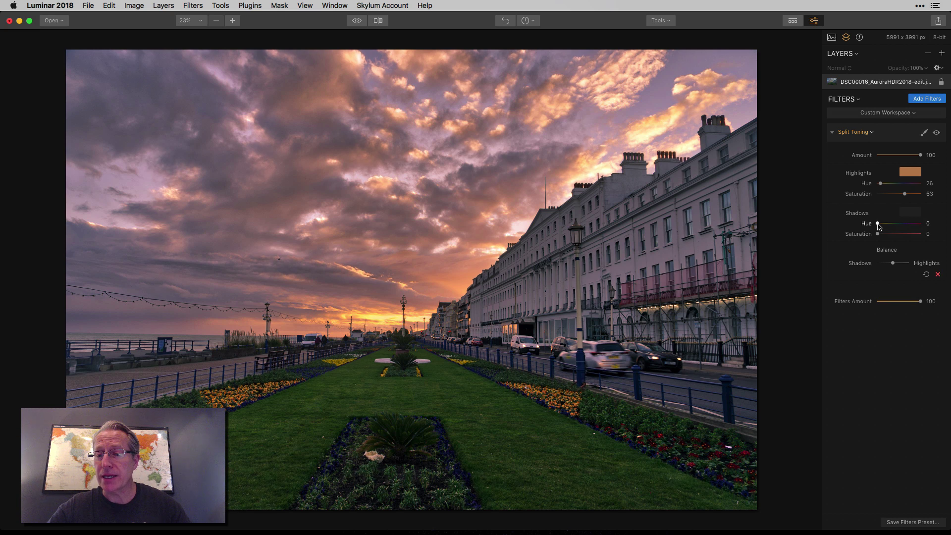
pyautogui.moveTo(878, 225)
pyautogui.mouseDown()
pyautogui.moveTo(903, 225)
pyautogui.moveTo(880, 236)
pyautogui.moveTo(893, 237)
pyautogui.mouseUp()
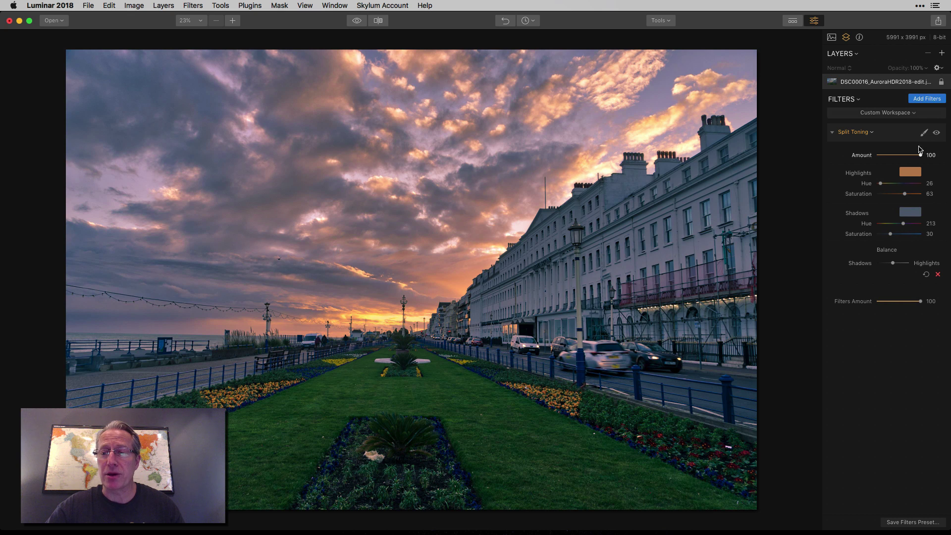
pyautogui.click(937, 133)
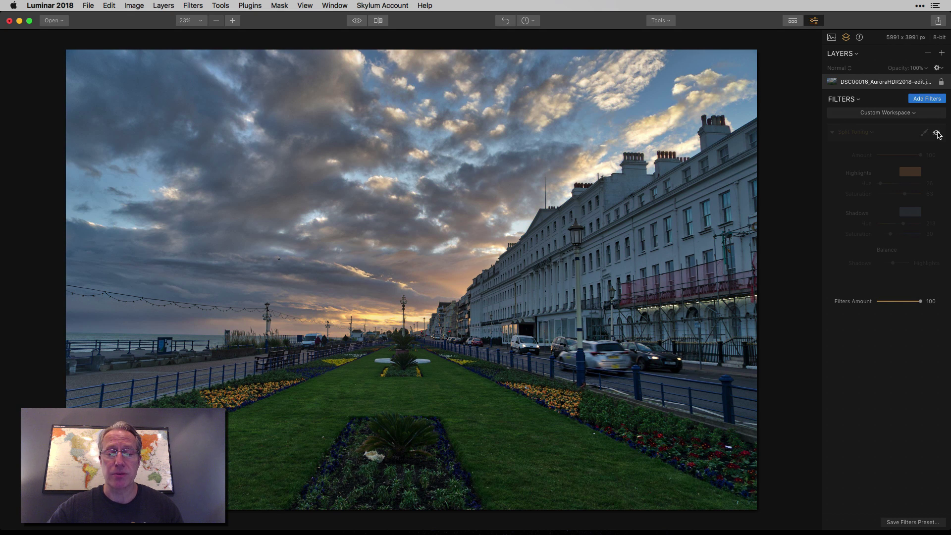
pyautogui.click(937, 133)
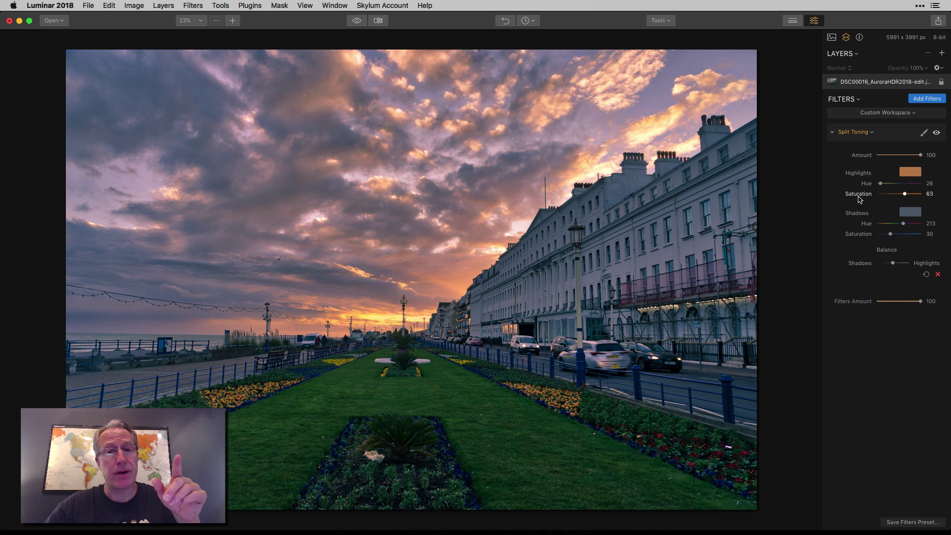
pyautogui.click(924, 133)
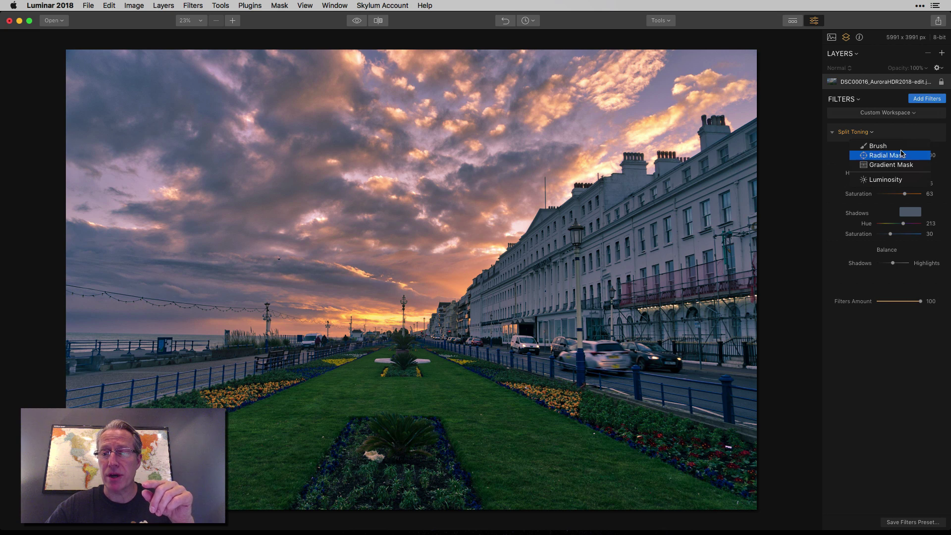
pyautogui.click(903, 137)
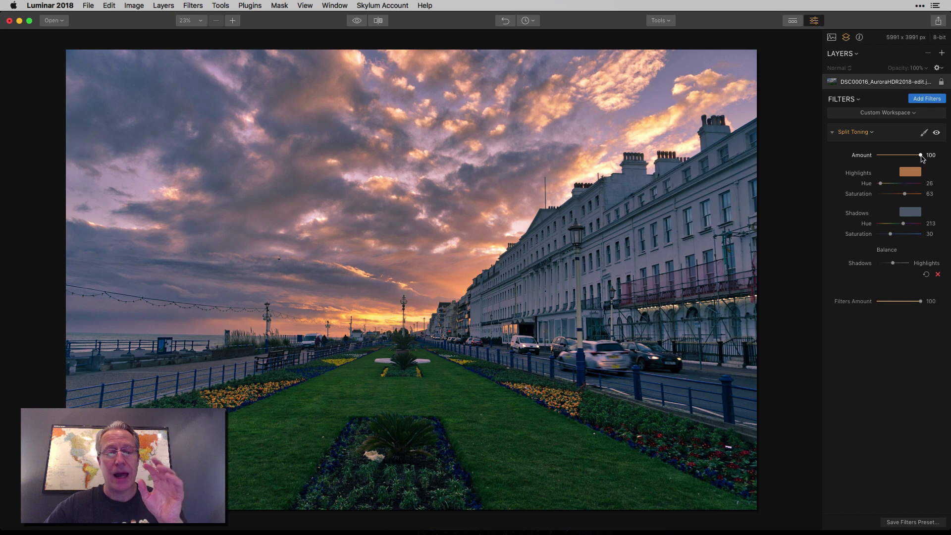
pyautogui.moveTo(921, 157); pyautogui.dragTo(915, 158)
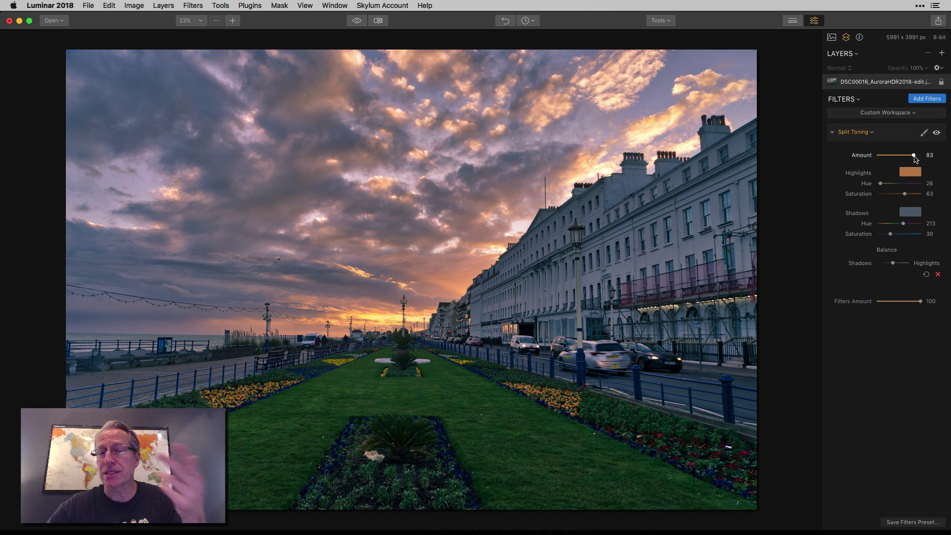
pyautogui.scroll(-5, 915, 158)
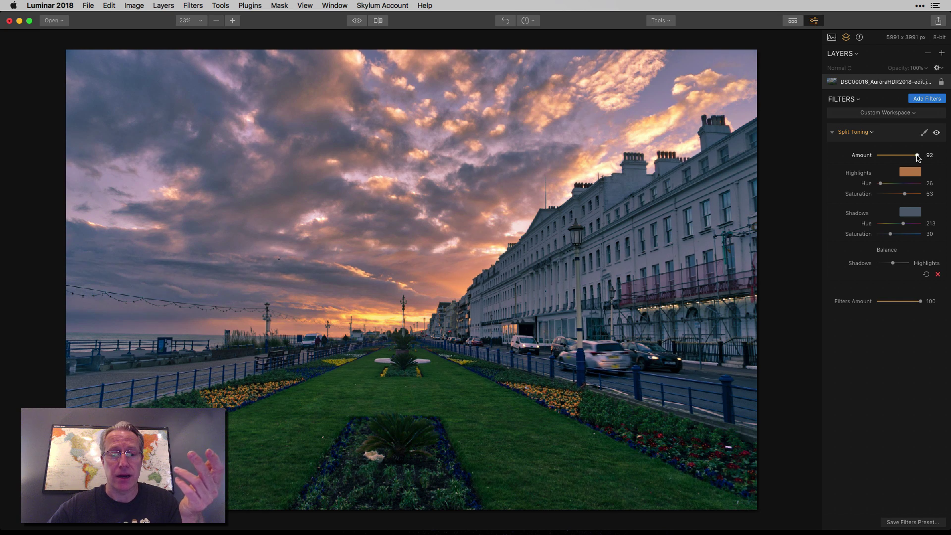
pyautogui.moveTo(914, 157); pyautogui.dragTo(944, 154)
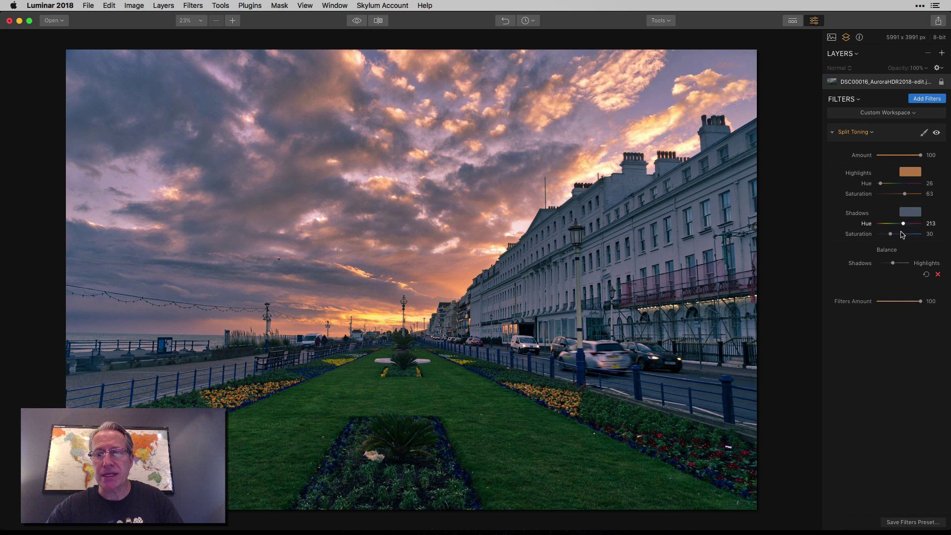
# Step: Fine-tune the toning balance and lower Split Toning Amount to about 76, comparing against the original
pyautogui.moveTo(892, 265); pyautogui.dragTo(888, 266)
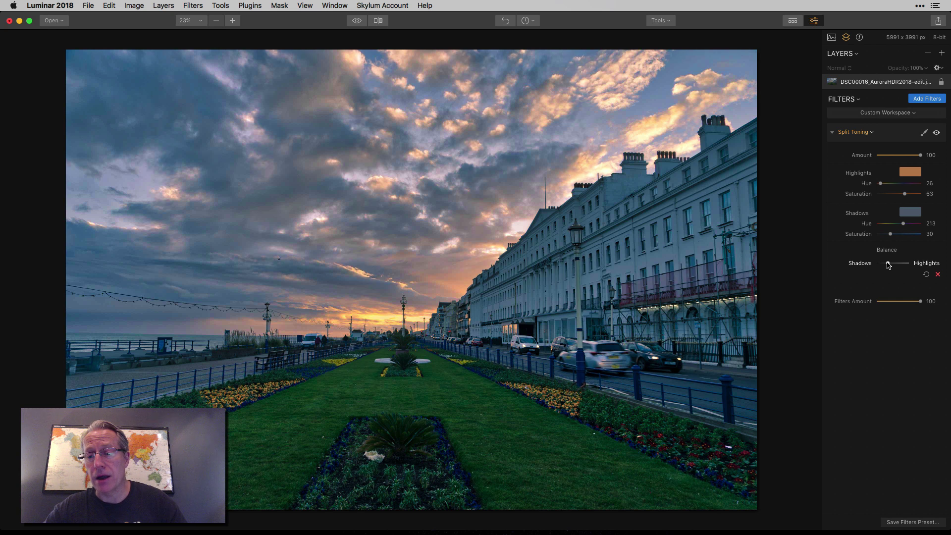
pyautogui.moveTo(888, 264); pyautogui.dragTo(899, 265)
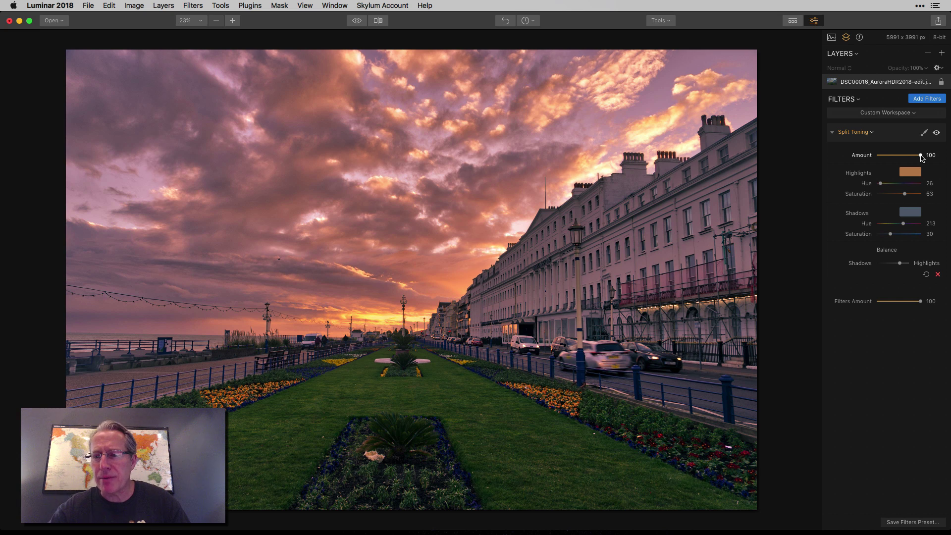
pyautogui.moveTo(921, 157); pyautogui.dragTo(911, 157)
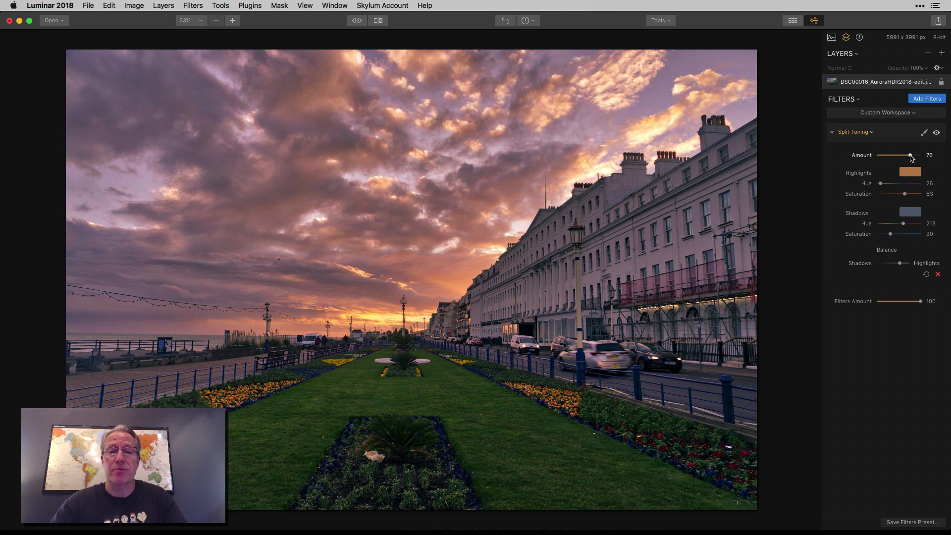
pyautogui.click(361, 22)
pyautogui.click(361, 23)
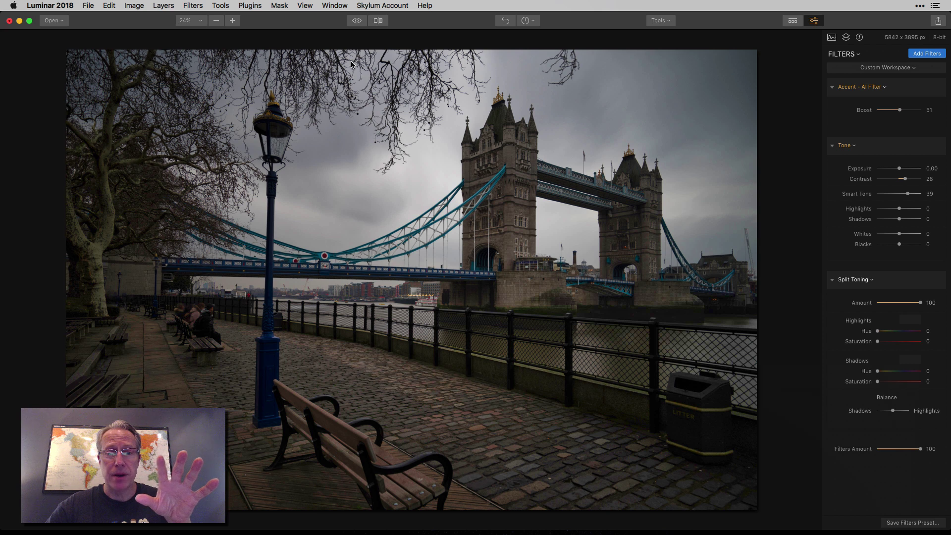
pyautogui.click(357, 21)
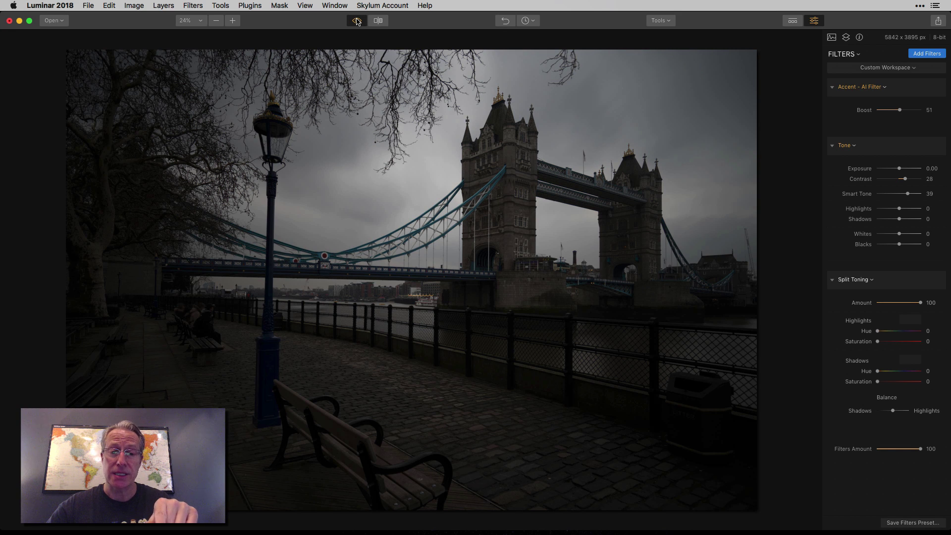
pyautogui.click(357, 22)
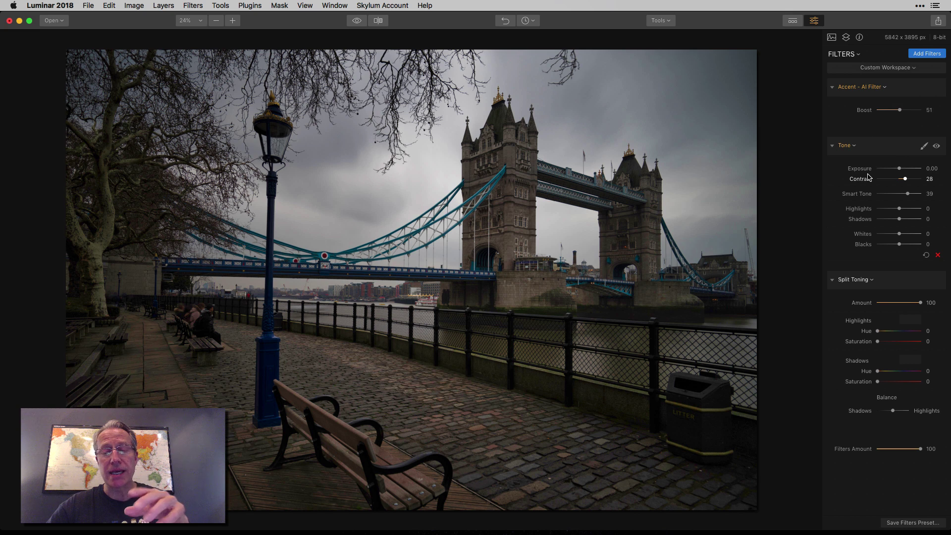
pyautogui.click(356, 21)
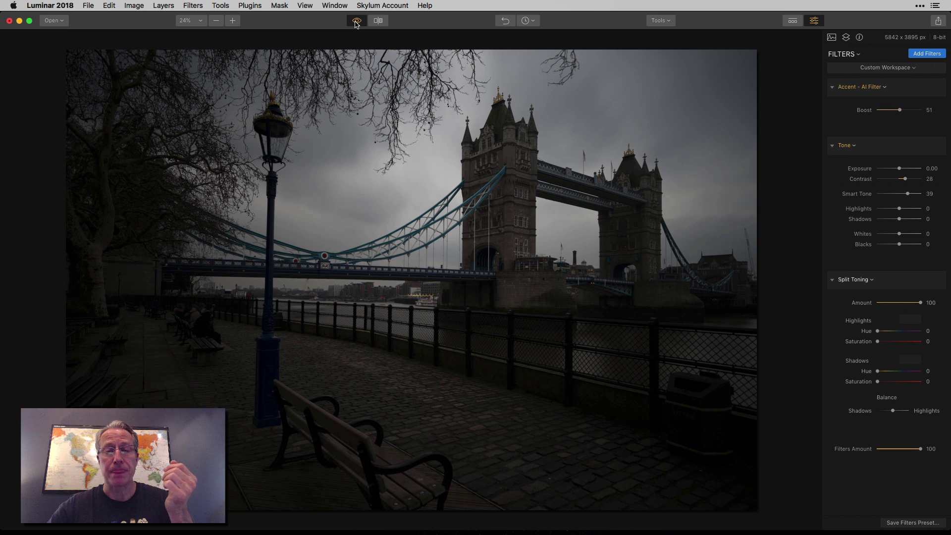
pyautogui.click(357, 21)
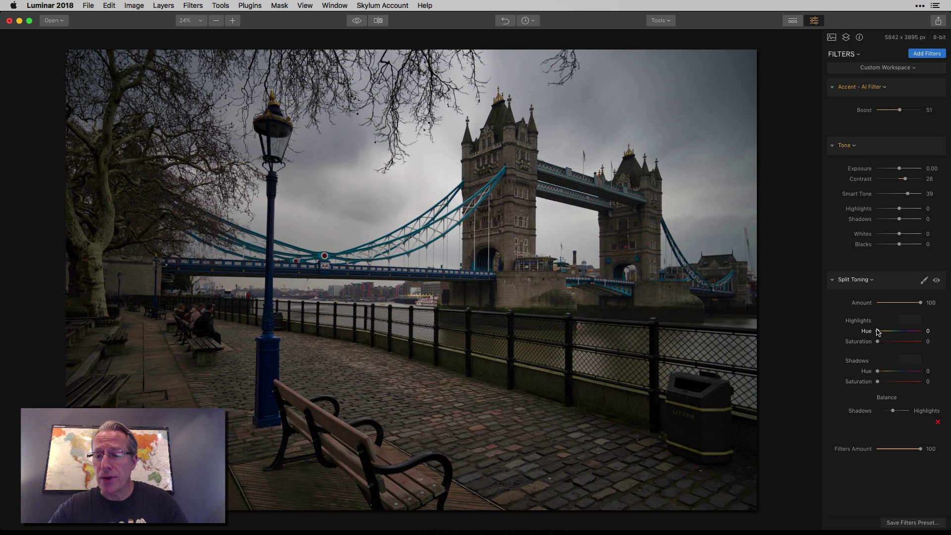
# Step: Give Tower Bridge an olive cast: highlights Hue 56/Saturation 49, shadows Hue 60/Saturation 19
pyautogui.moveTo(878, 332); pyautogui.dragTo(902, 343)
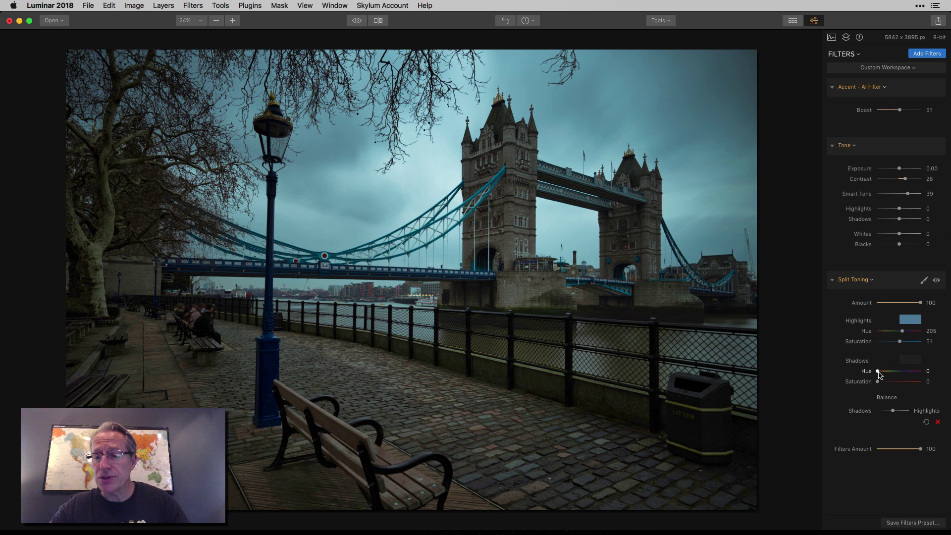
pyautogui.moveTo(878, 372)
pyautogui.mouseDown()
pyautogui.moveTo(904, 373)
pyautogui.moveTo(881, 384)
pyautogui.moveTo(889, 385)
pyautogui.mouseUp()
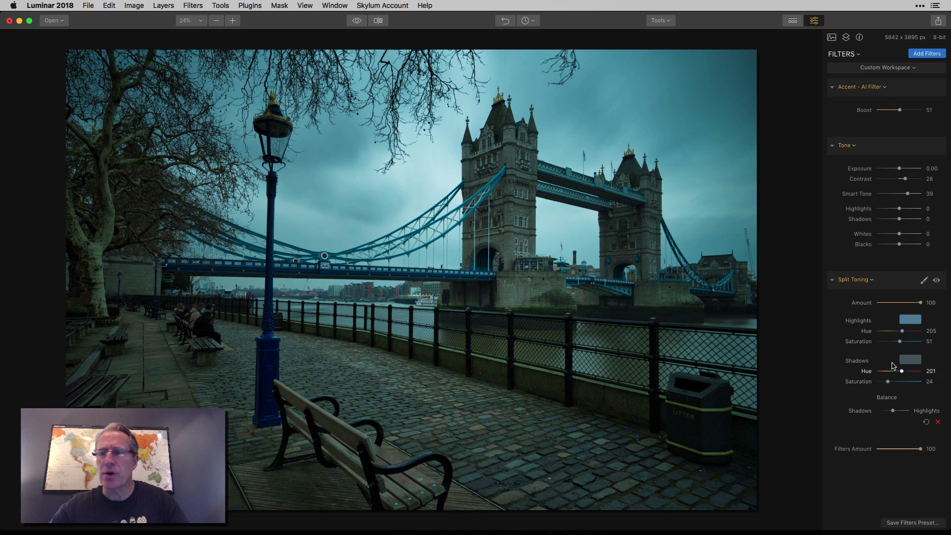
pyautogui.moveTo(920, 303); pyautogui.dragTo(914, 304)
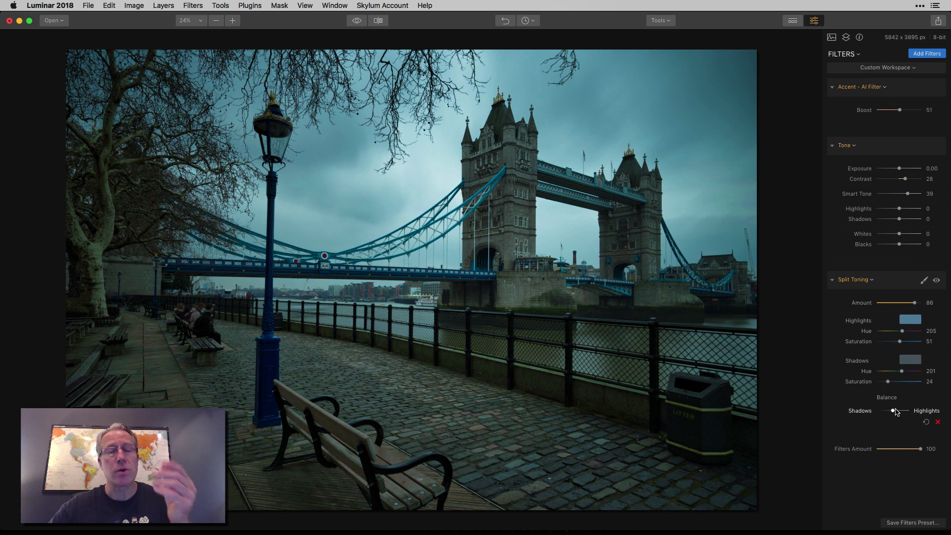
pyautogui.moveTo(917, 305); pyautogui.dragTo(885, 382)
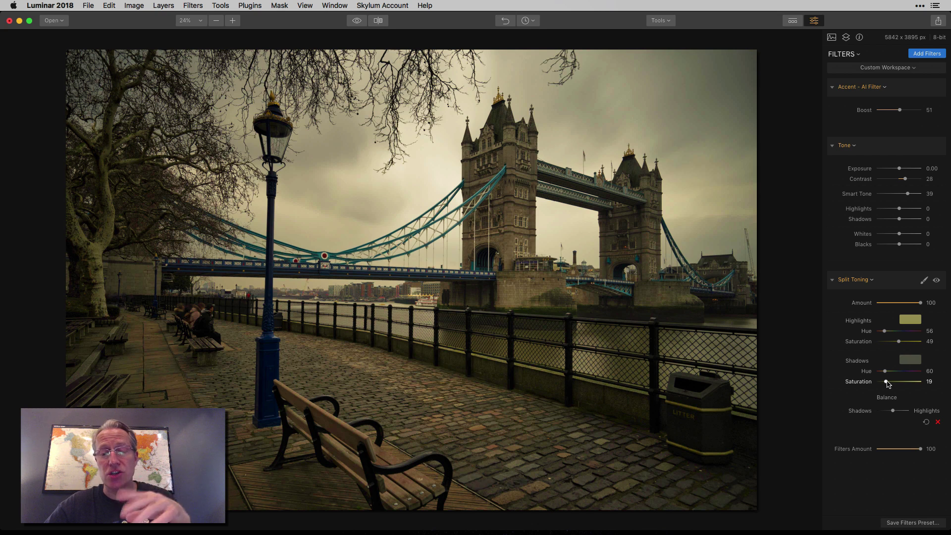
# Step: Switch to cool teal toning: highlights Hue 195/Saturation 20, shadows Hue 194/Saturation 6
pyautogui.click(936, 280)
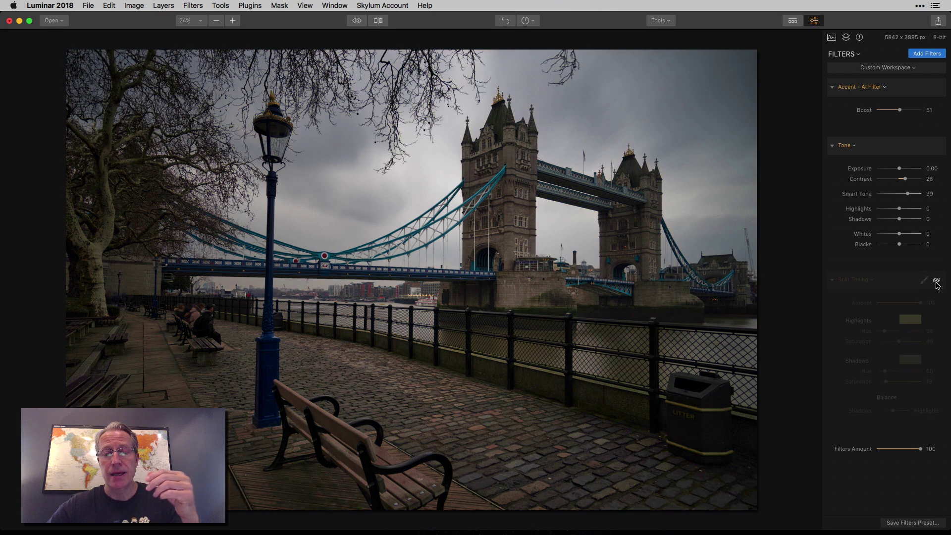
pyautogui.click(936, 280)
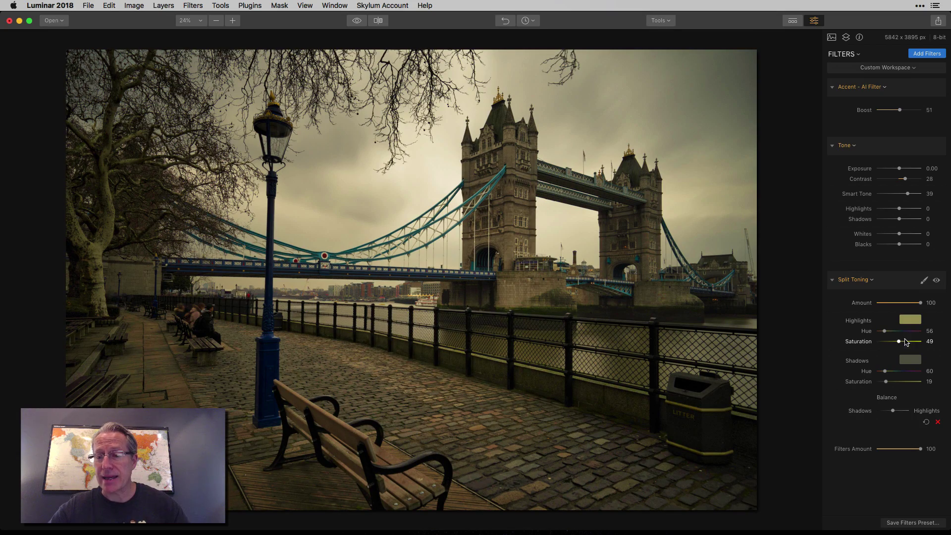
pyautogui.moveTo(883, 331); pyautogui.dragTo(880, 381)
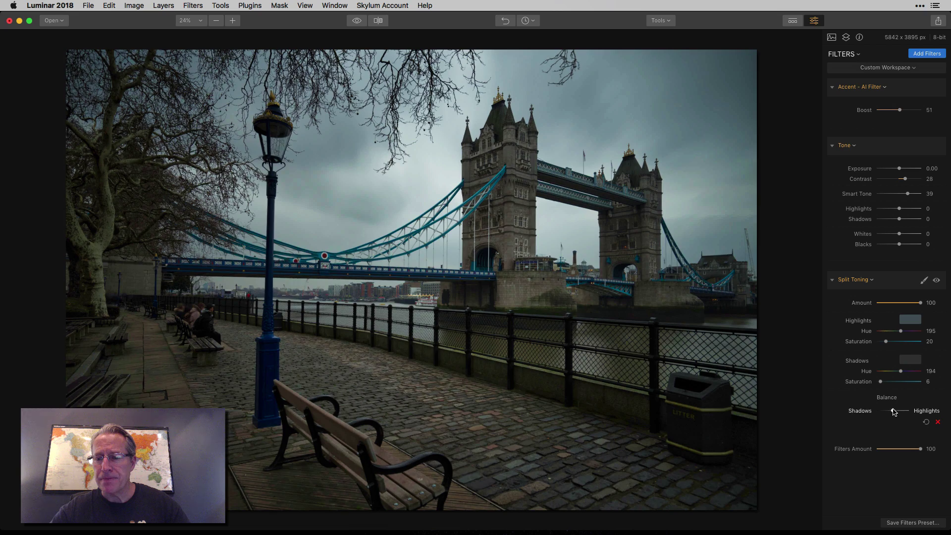
# Step: Nudge the balance toward highlights and set Split Toning Amount to 85, comparing before and after
pyautogui.moveTo(893, 413); pyautogui.dragTo(896, 412)
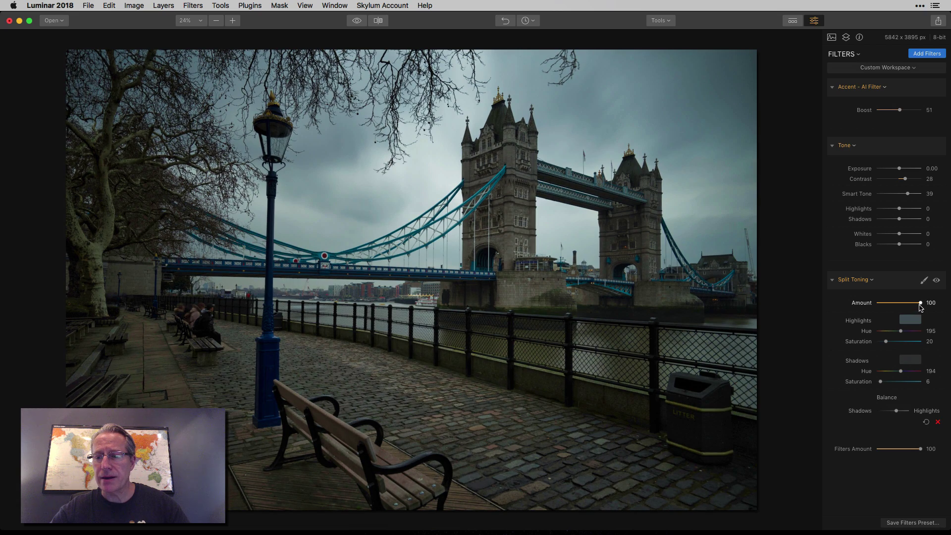
pyautogui.moveTo(920, 303); pyautogui.dragTo(915, 303)
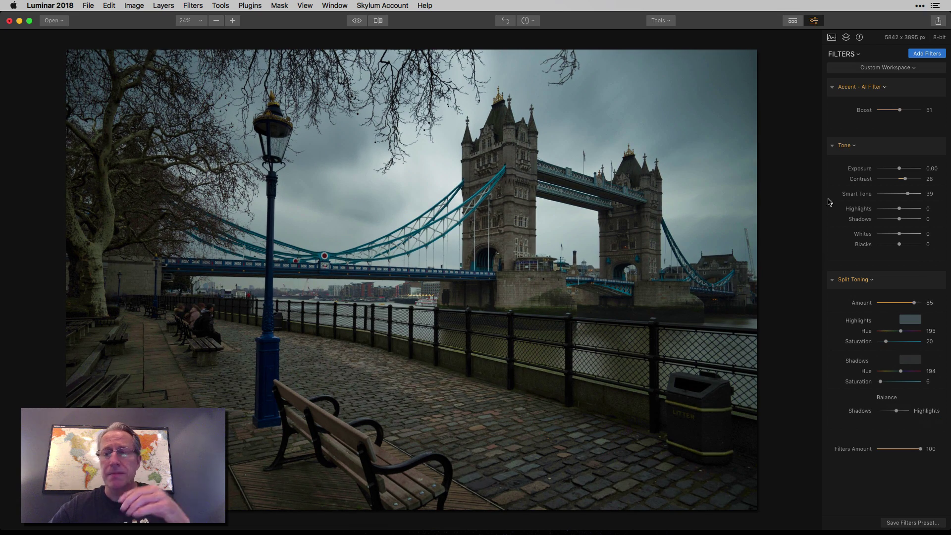
pyautogui.click(936, 281)
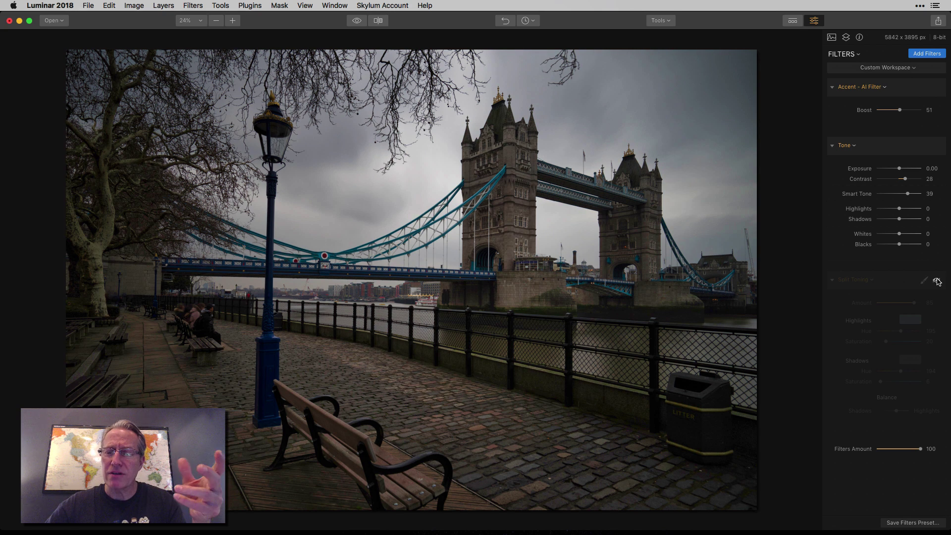
pyautogui.click(936, 281)
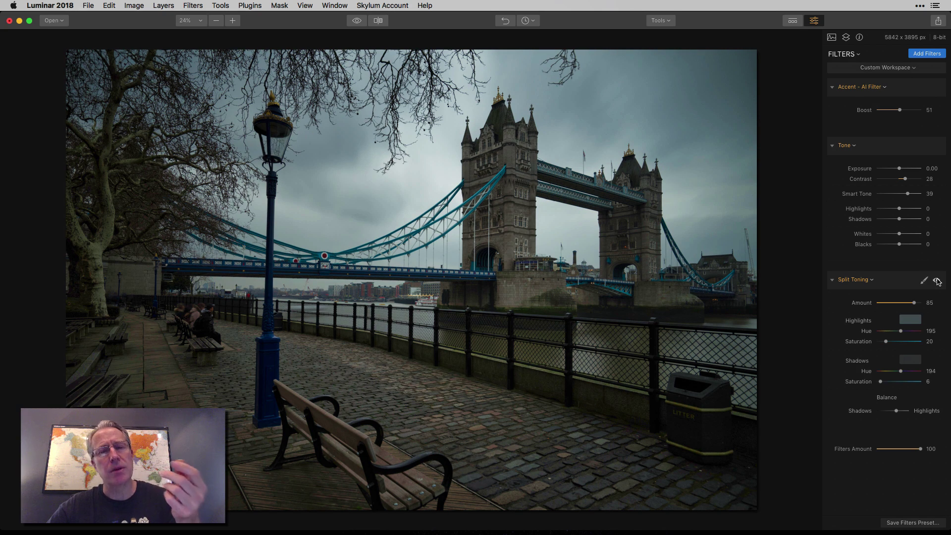